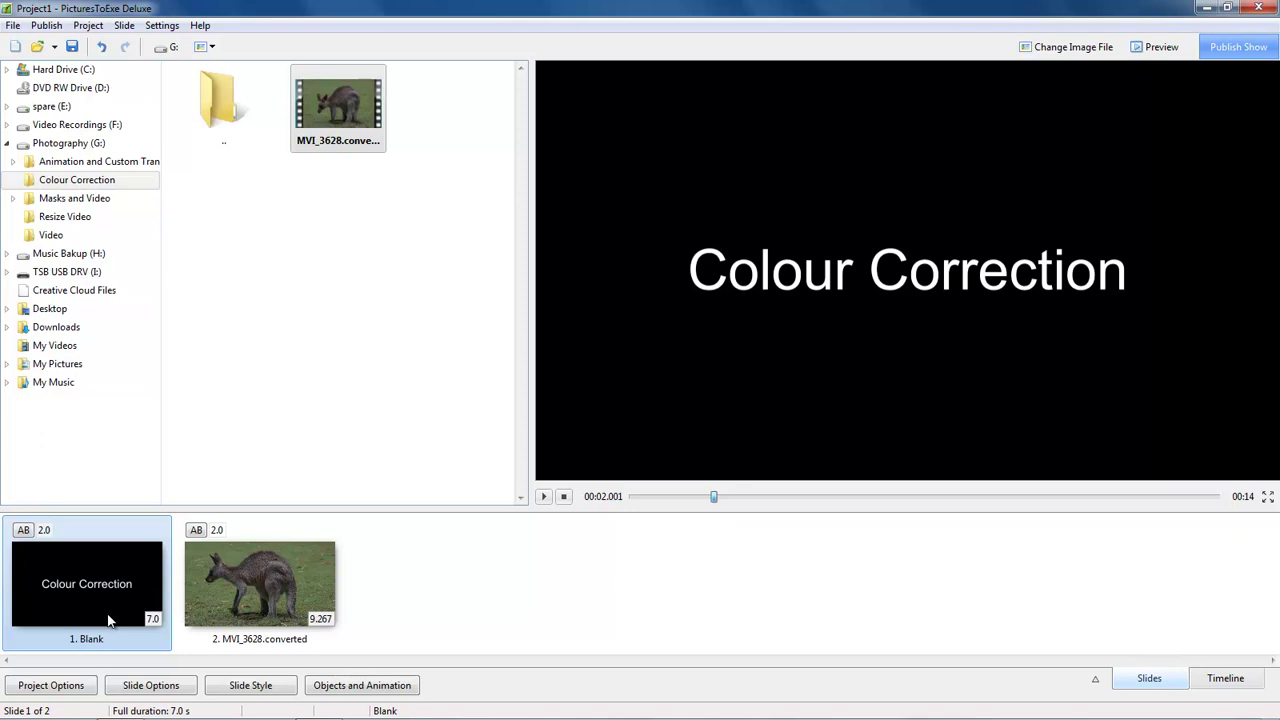
# Add a Levels colour correction filter to the kangaroo video on slide 2.
pyautogui.click(257, 598)
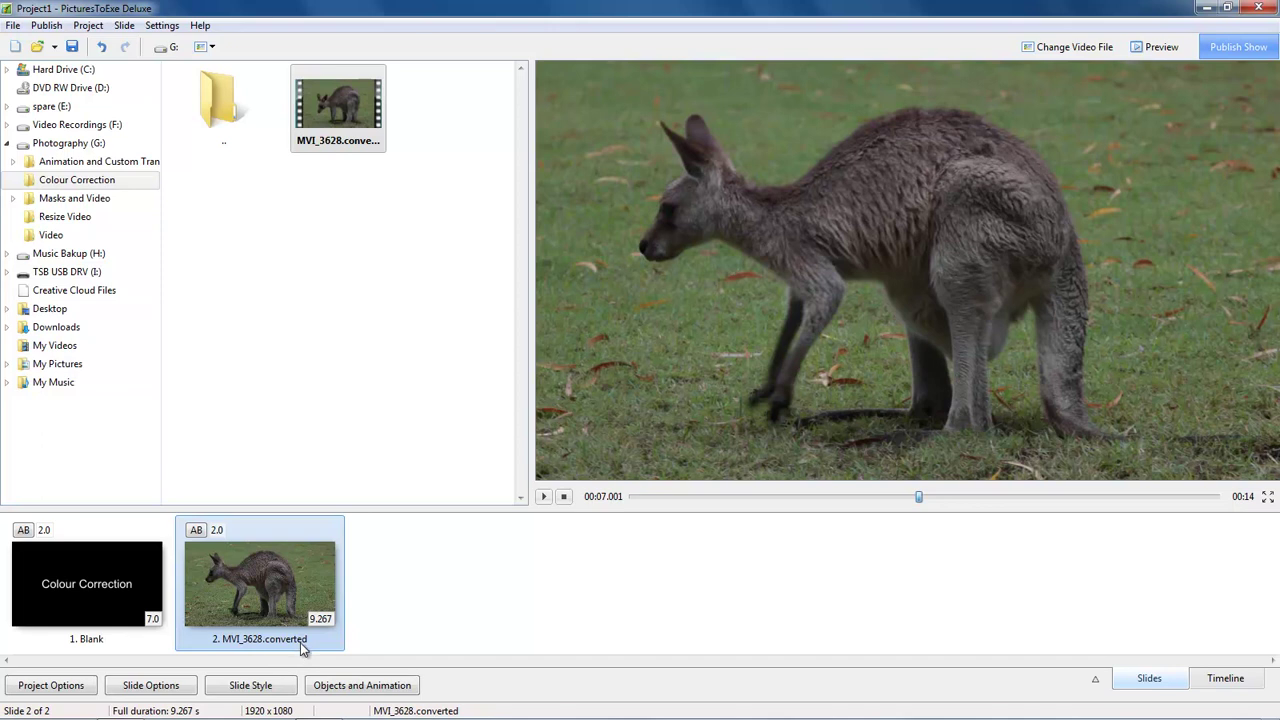
pyautogui.click(400, 686)
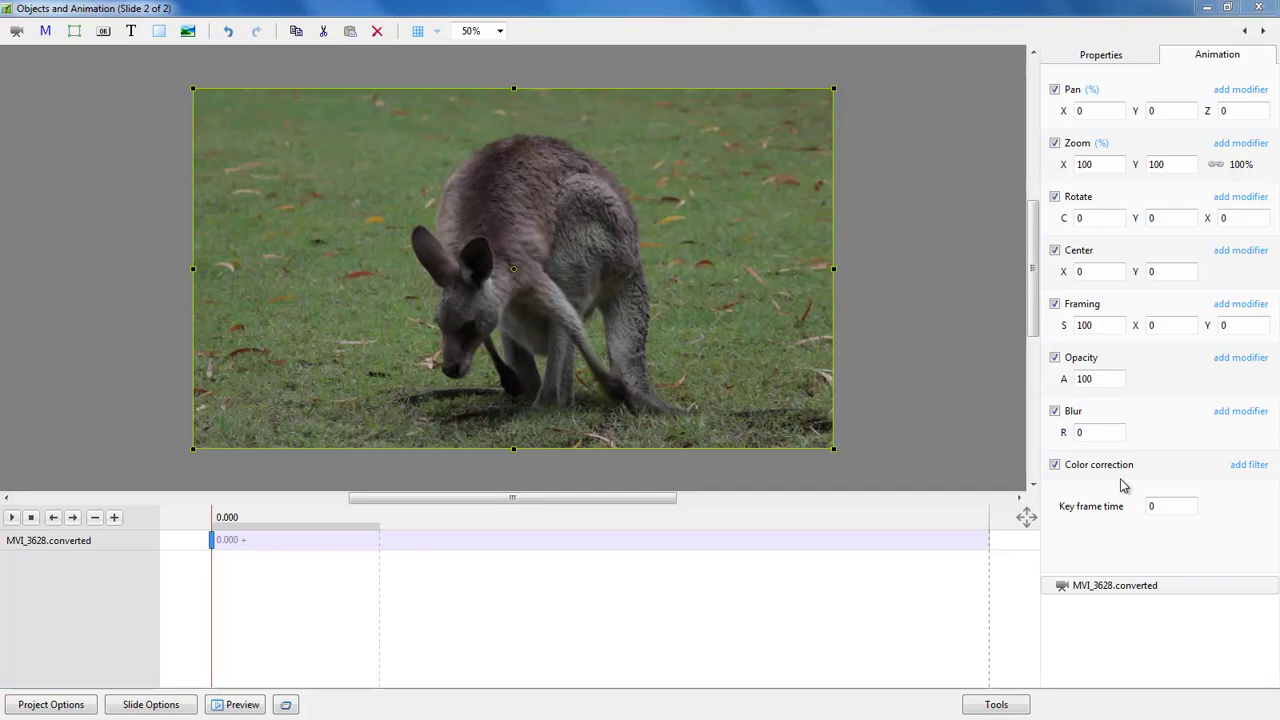
pyautogui.click(1256, 467)
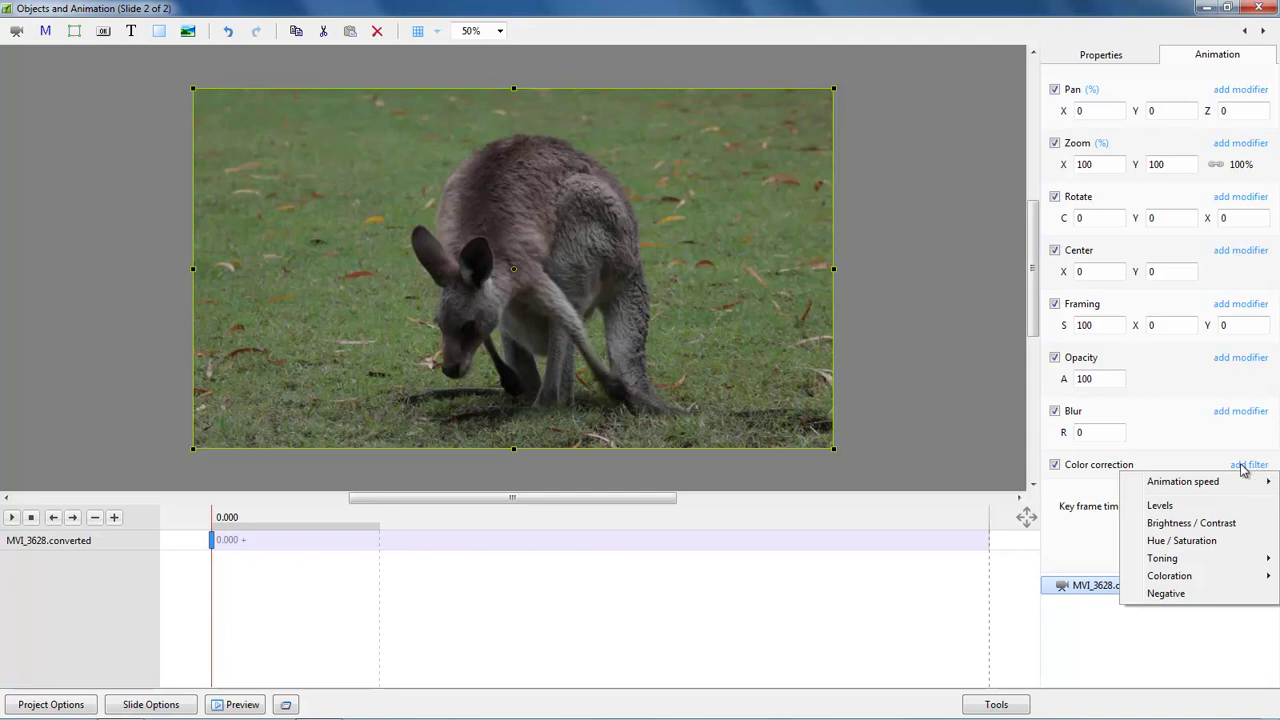
pyautogui.click(1166, 514)
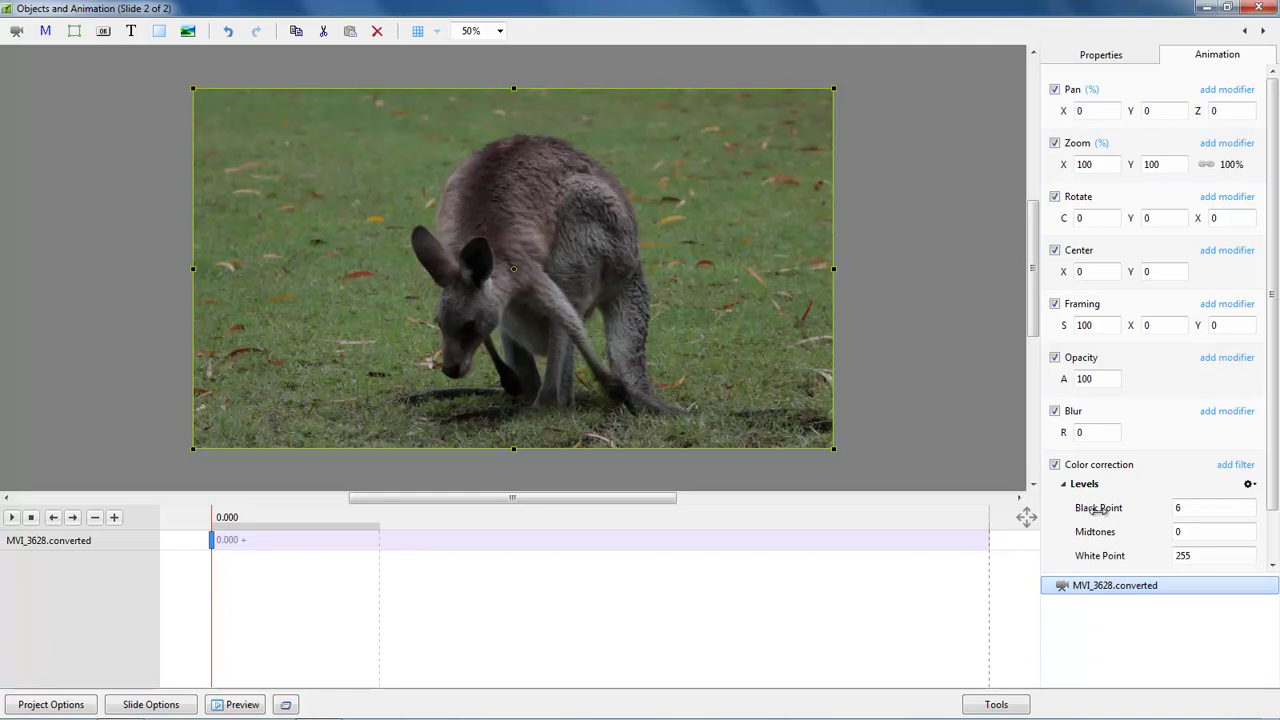
# Set the Levels filter's black point to 23, midtones to 16 and white point to 184, and close the object editor.
pyautogui.moveTo(984, 513); pyautogui.dragTo(1026, 517)
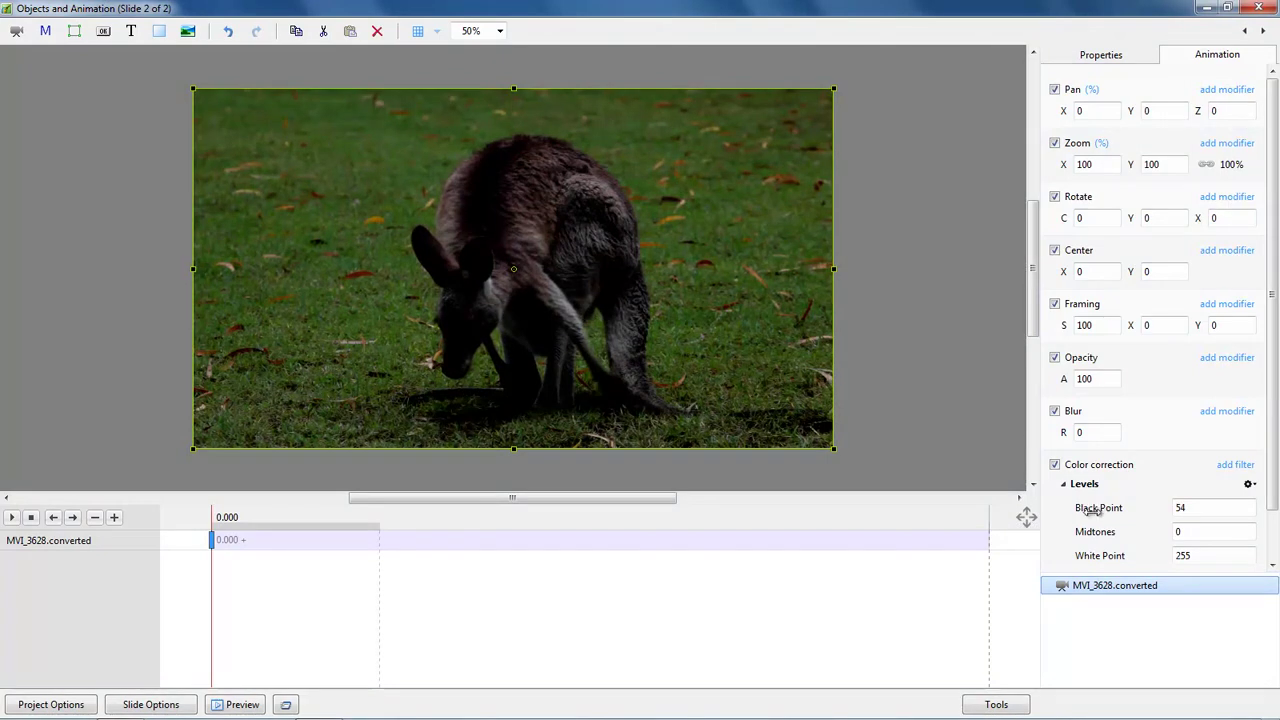
pyautogui.moveTo(1092, 508); pyautogui.dragTo(1084, 510)
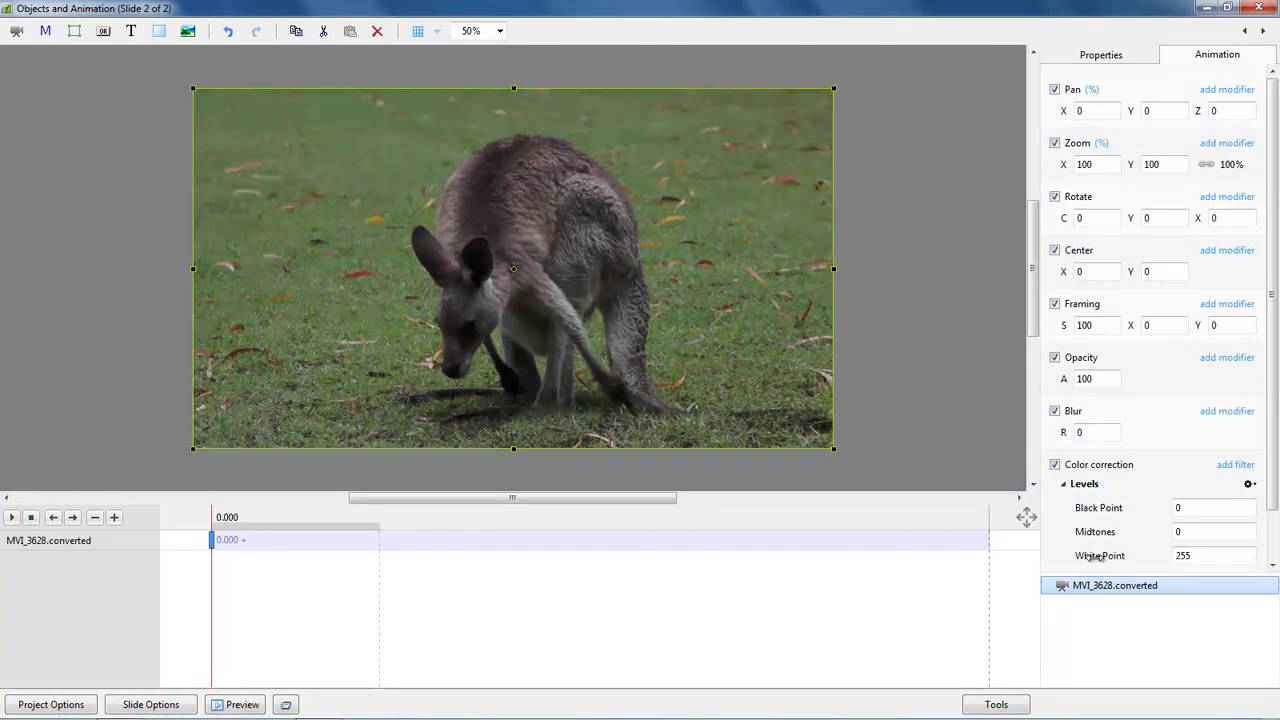
pyautogui.moveTo(1088, 558); pyautogui.dragTo(1049, 568)
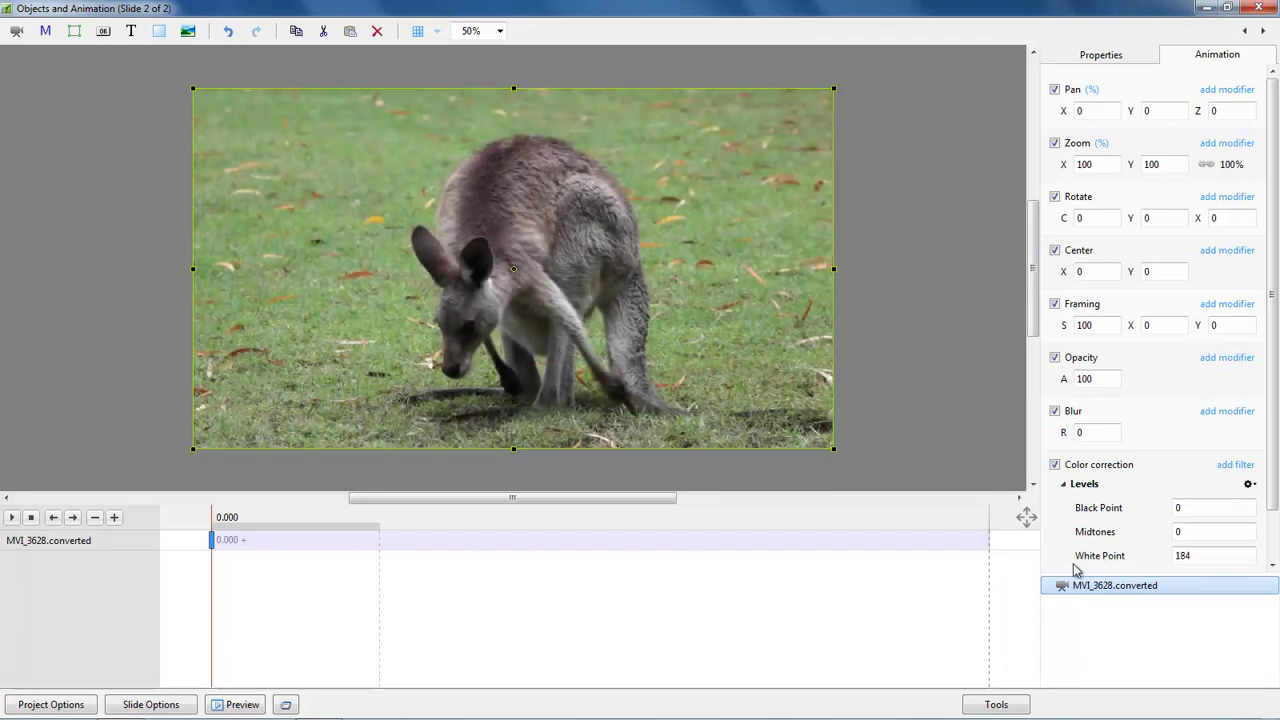
pyautogui.moveTo(1095, 508)
pyautogui.mouseDown()
pyautogui.moveTo(1118, 510)
pyautogui.moveTo(1096, 532)
pyautogui.mouseUp()
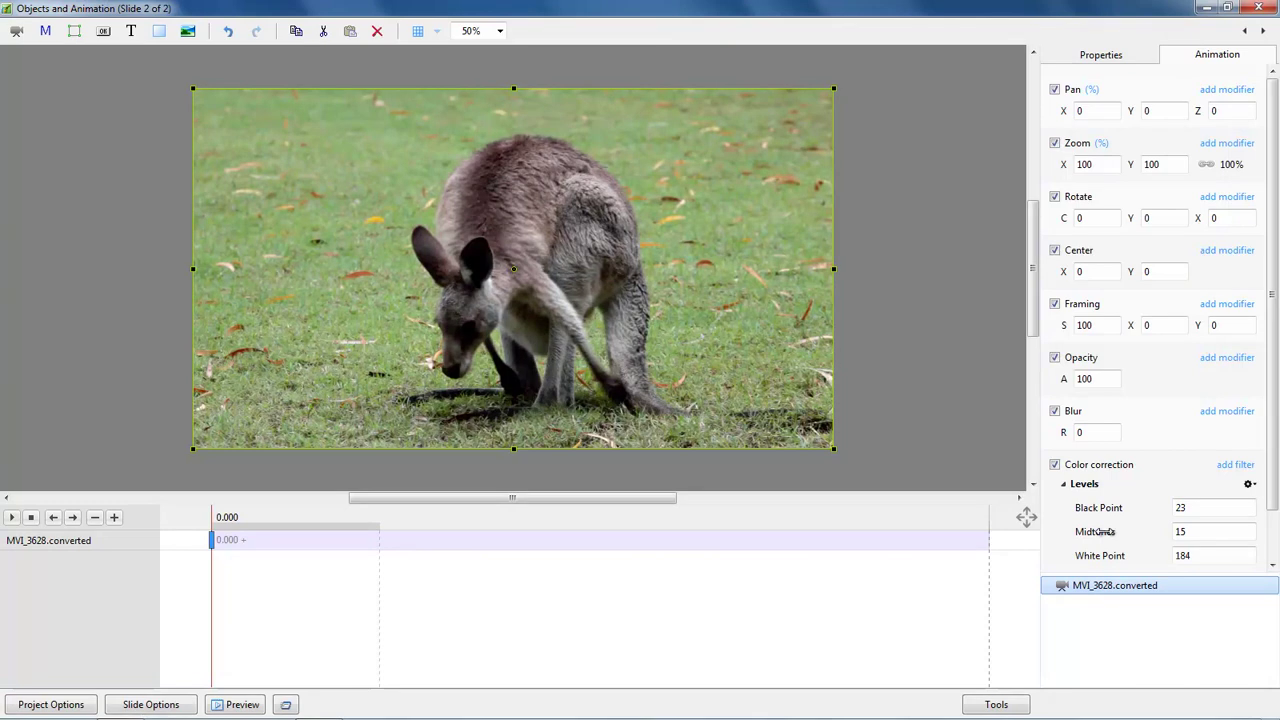
pyautogui.moveTo(1096, 532)
pyautogui.mouseDown()
pyautogui.moveTo(1108, 546)
pyautogui.moveTo(1092, 547)
pyautogui.mouseUp()
pyautogui.click(1260, 9)
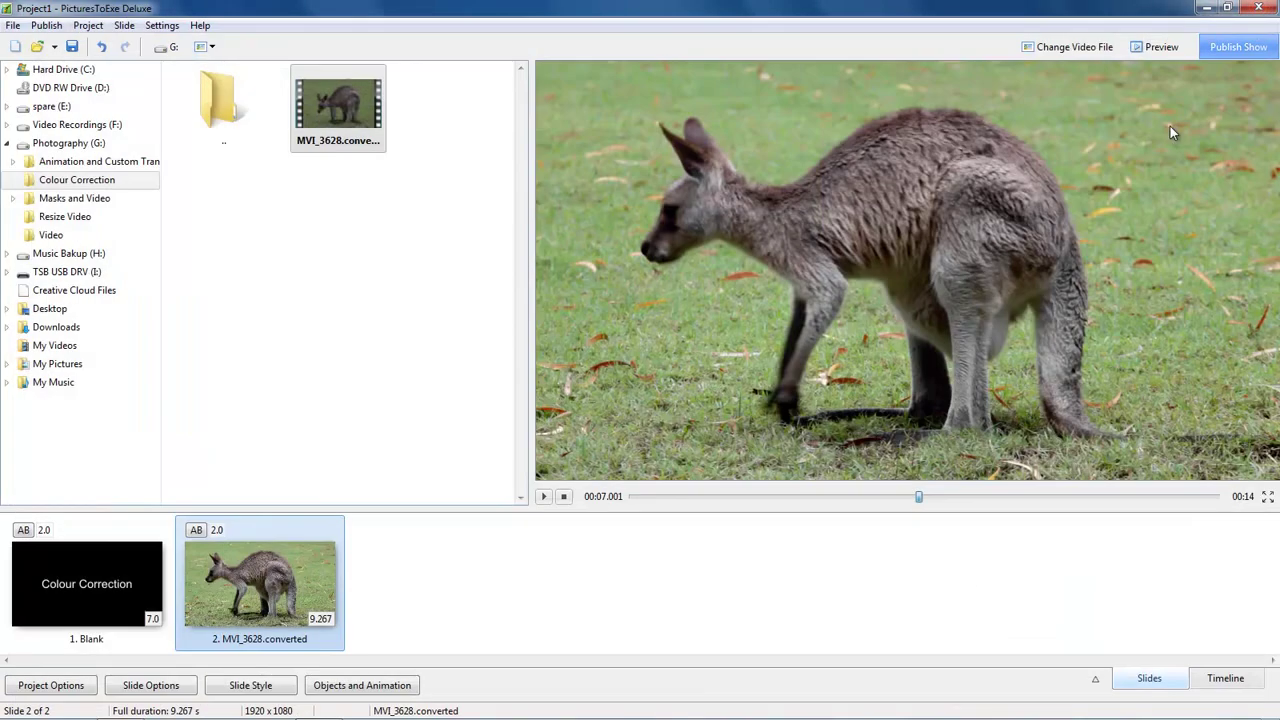
# Insert an uncorrected copy of the MVI_3628.converted clip before the corrected slide and compare the two slides.
pyautogui.click(338, 93)
pyautogui.moveTo(338, 93); pyautogui.dragTo(157, 591)
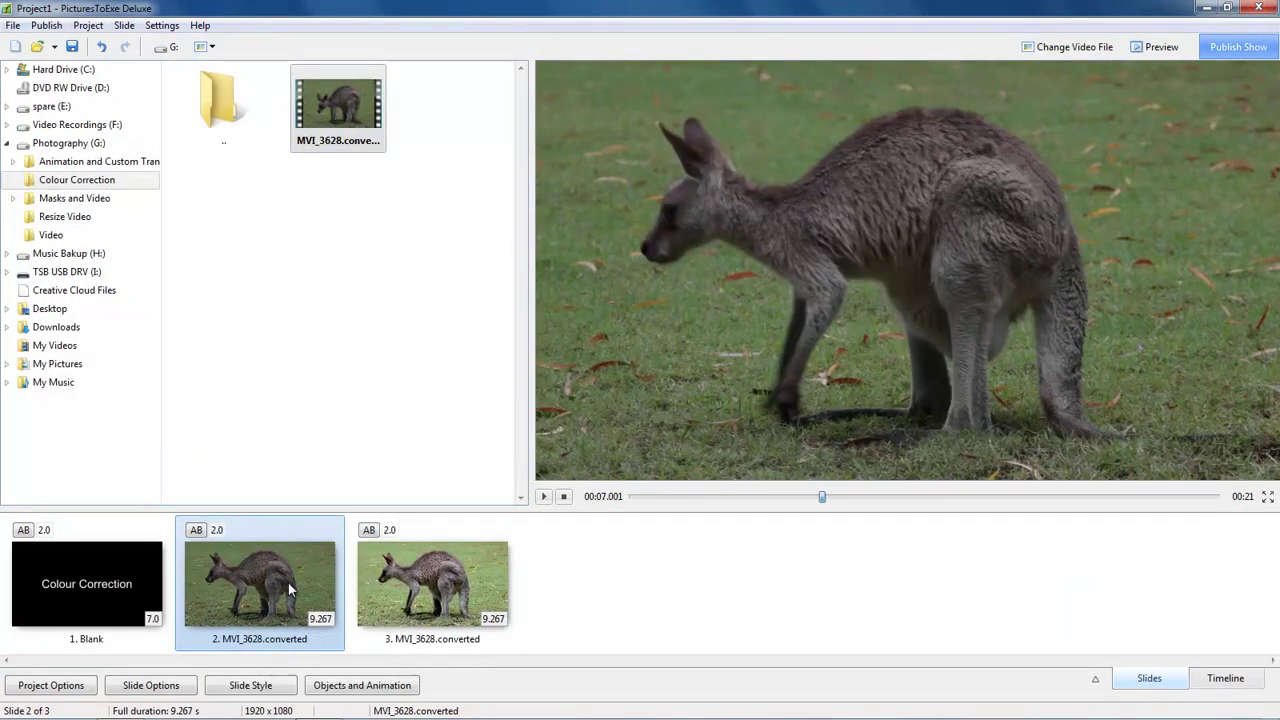
pyautogui.click(420, 594)
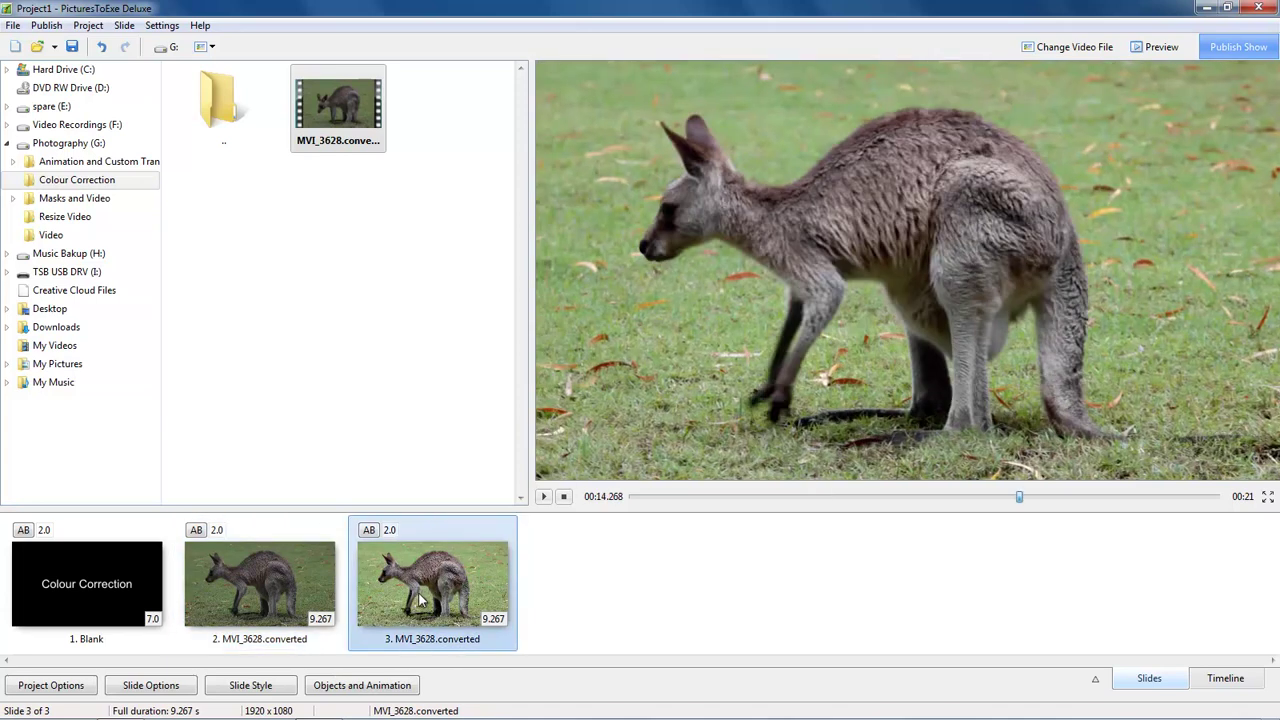
pyautogui.click(300, 604)
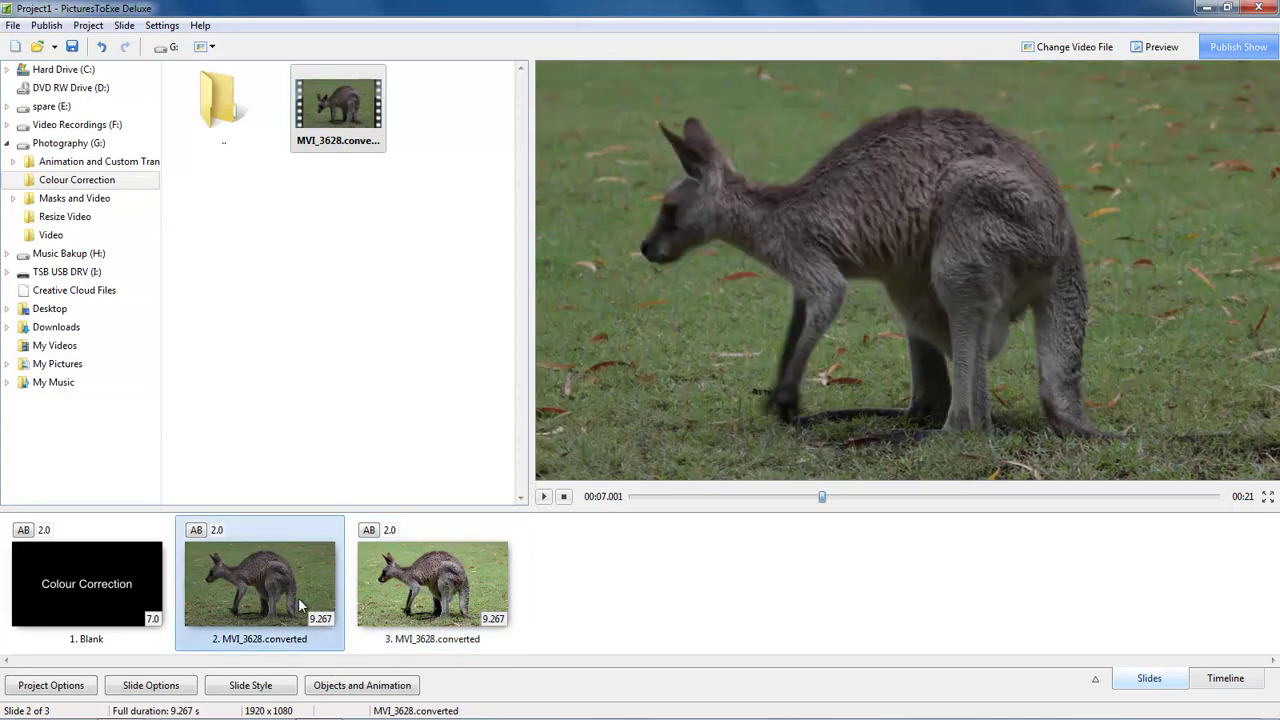
pyautogui.click(407, 600)
pyautogui.click(260, 606)
pyautogui.click(397, 599)
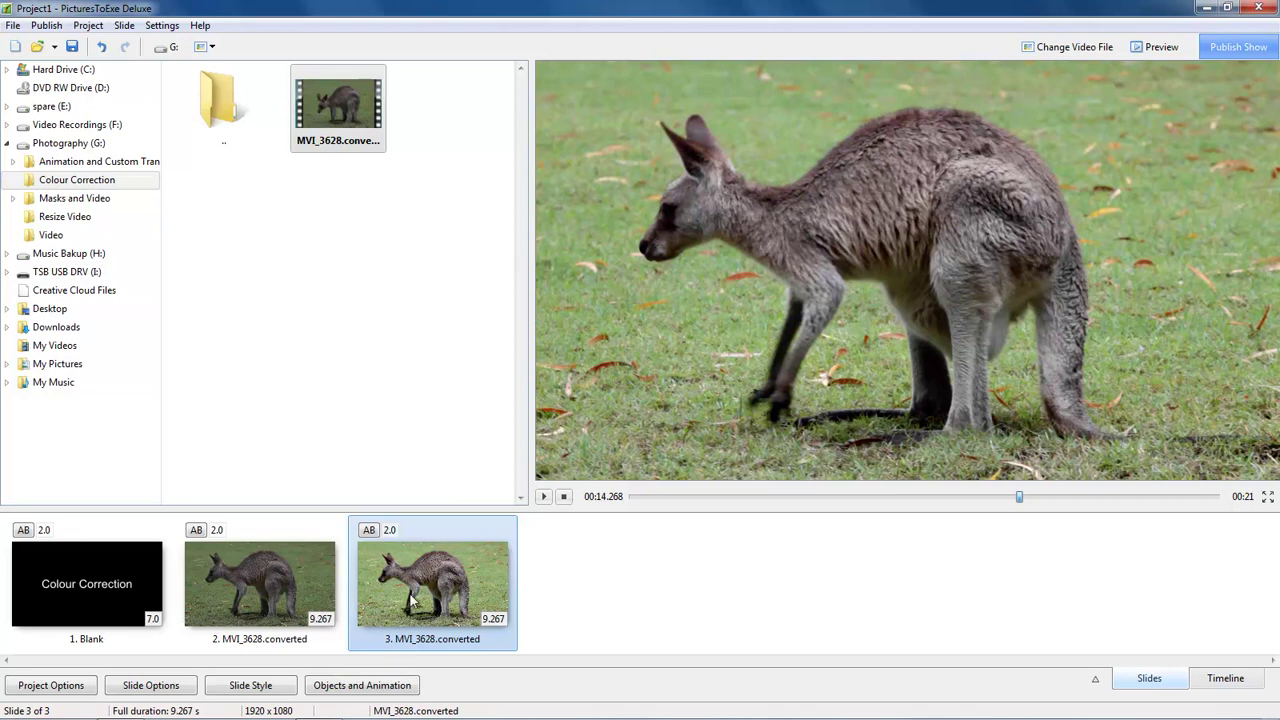
# Add a Hue / Saturation filter to the corrected video on slide 3 and bring all its settings into view.
pyautogui.click(376, 692)
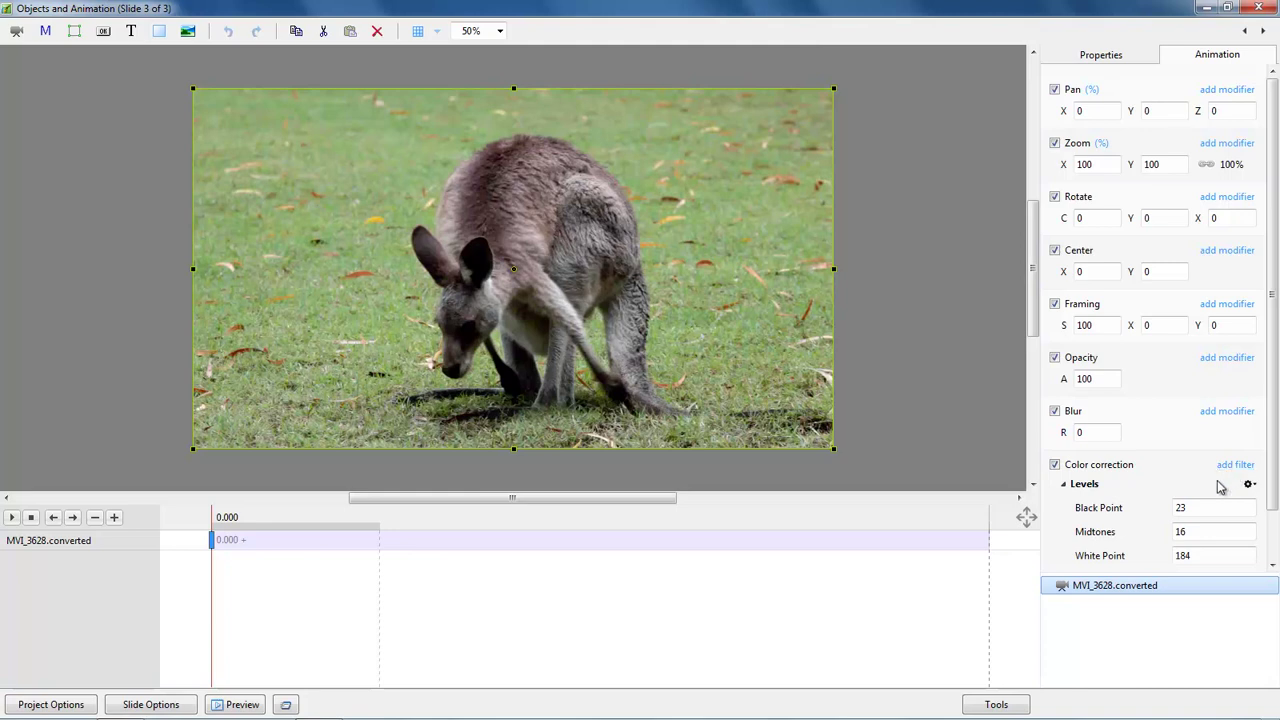
pyautogui.click(1066, 487)
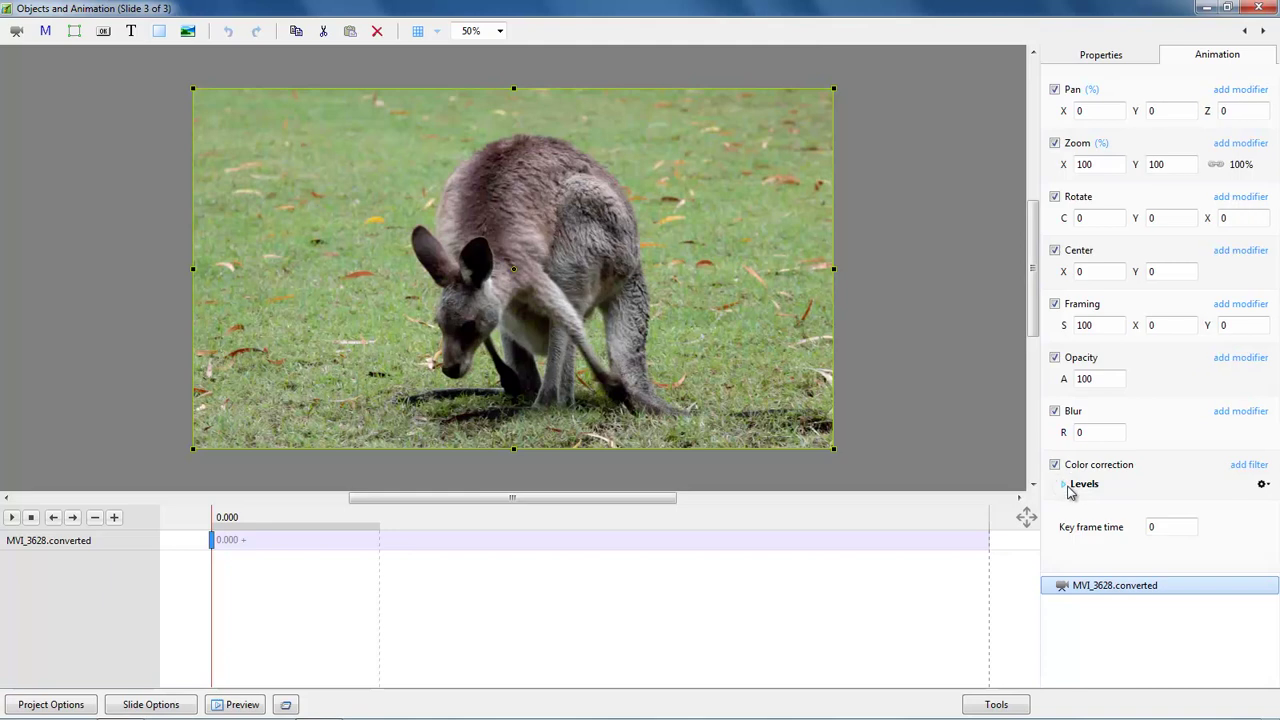
pyautogui.click(1250, 465)
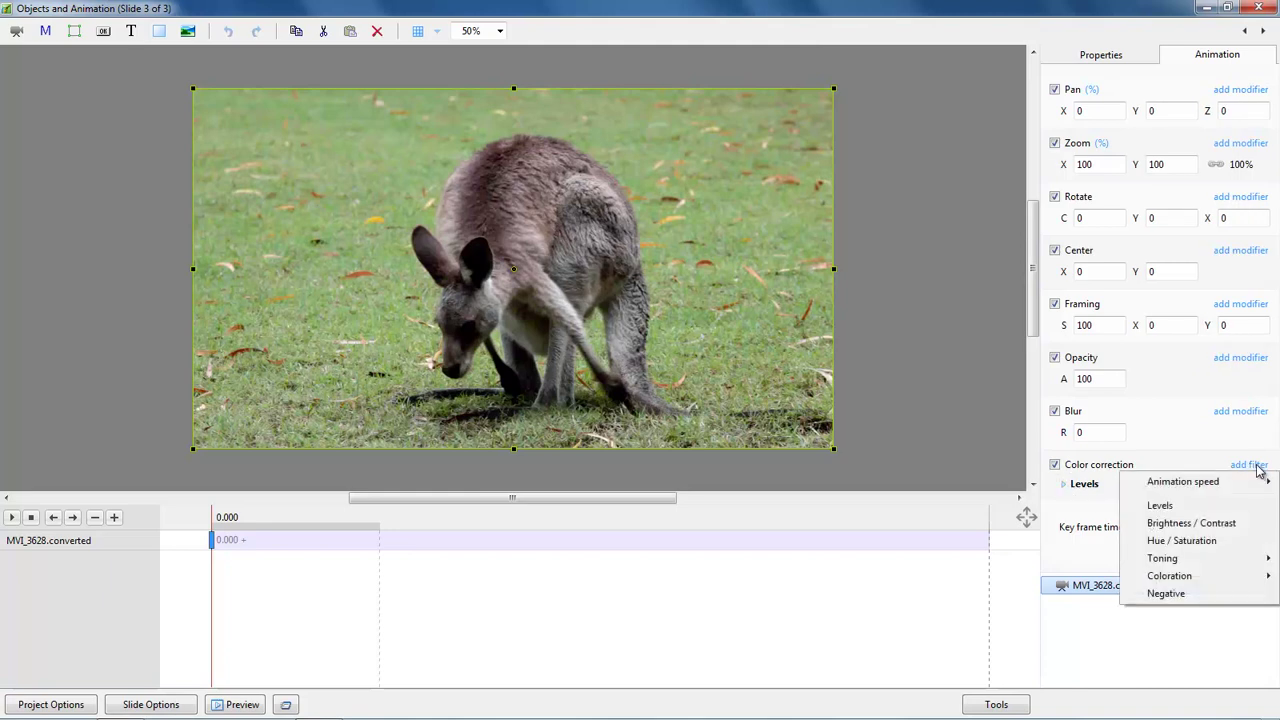
pyautogui.click(1196, 550)
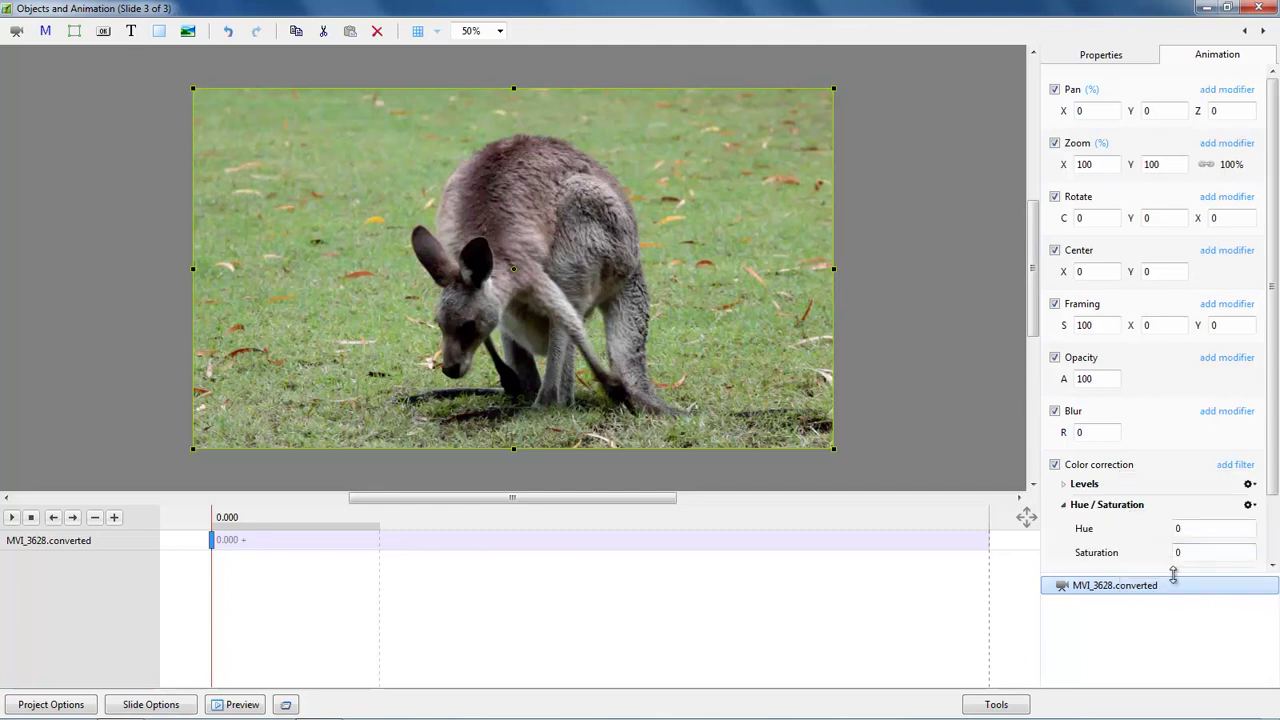
pyautogui.moveTo(1173, 573); pyautogui.dragTo(1173, 608)
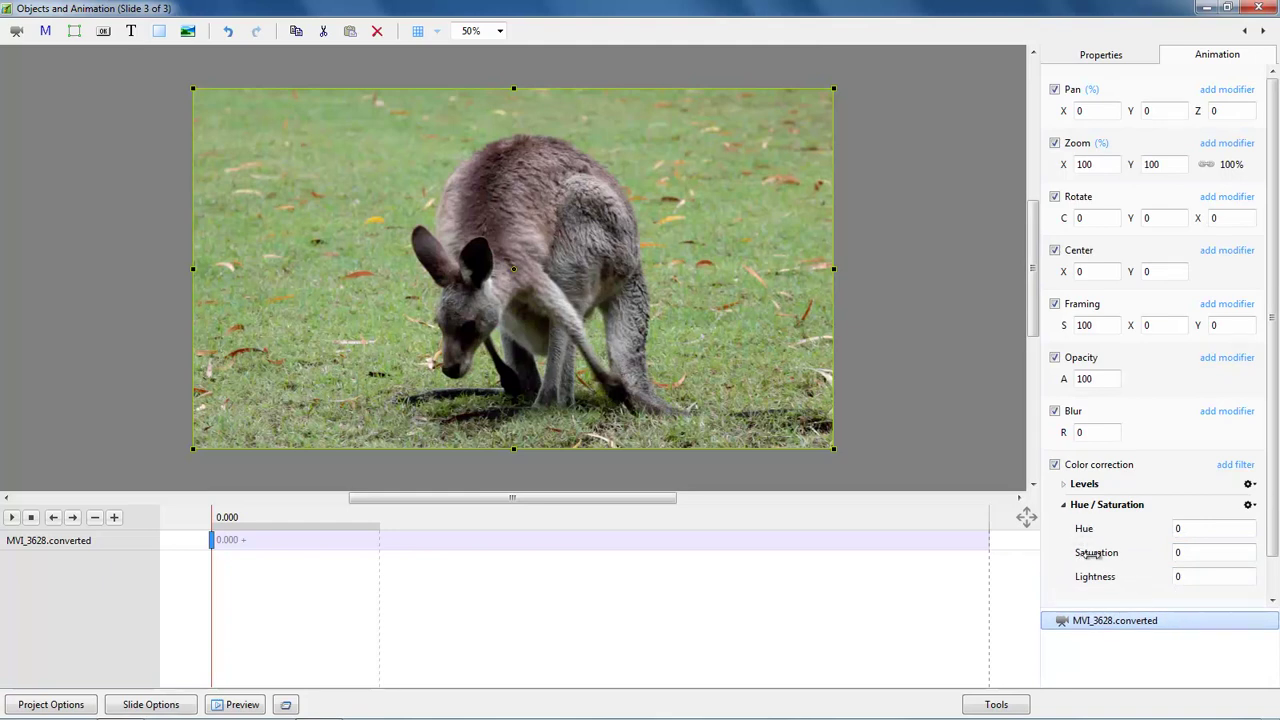
# Try out different saturation levels on the slide 3 video, then set Saturation to 18.
pyautogui.moveTo(1090, 552); pyautogui.dragTo(1100, 552)
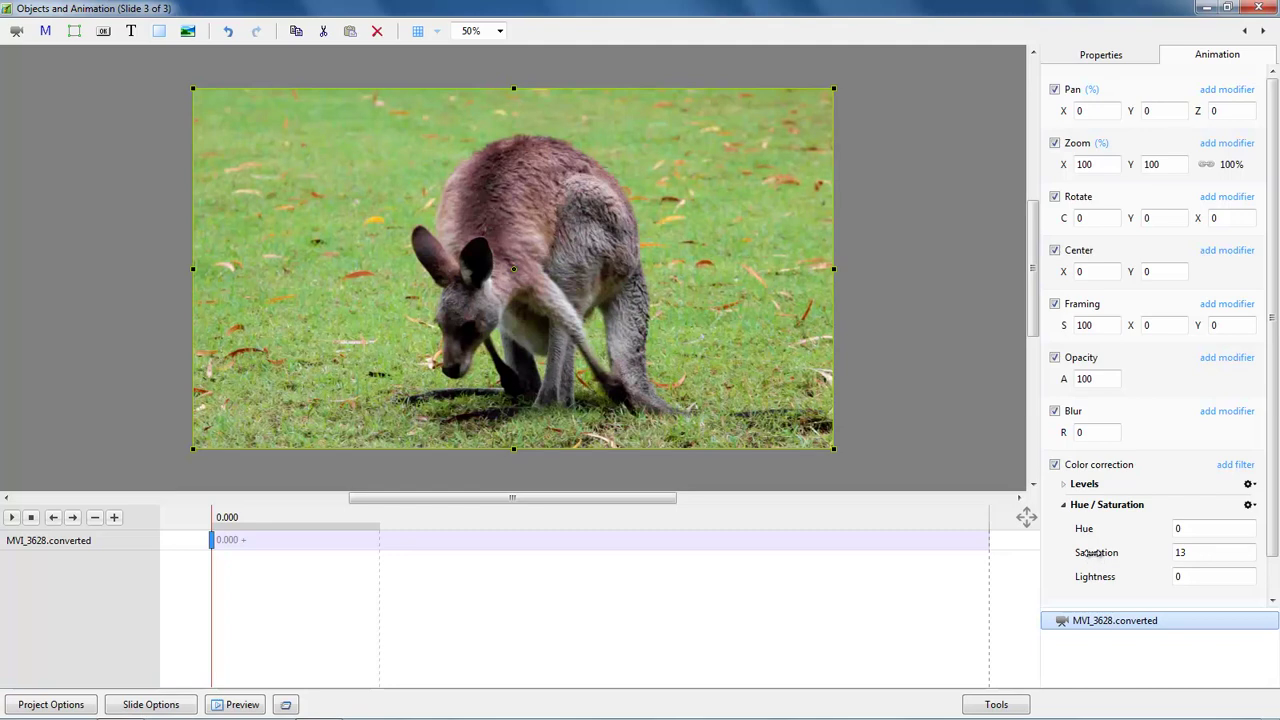
pyautogui.moveTo(1093, 552); pyautogui.dragTo(1112, 553)
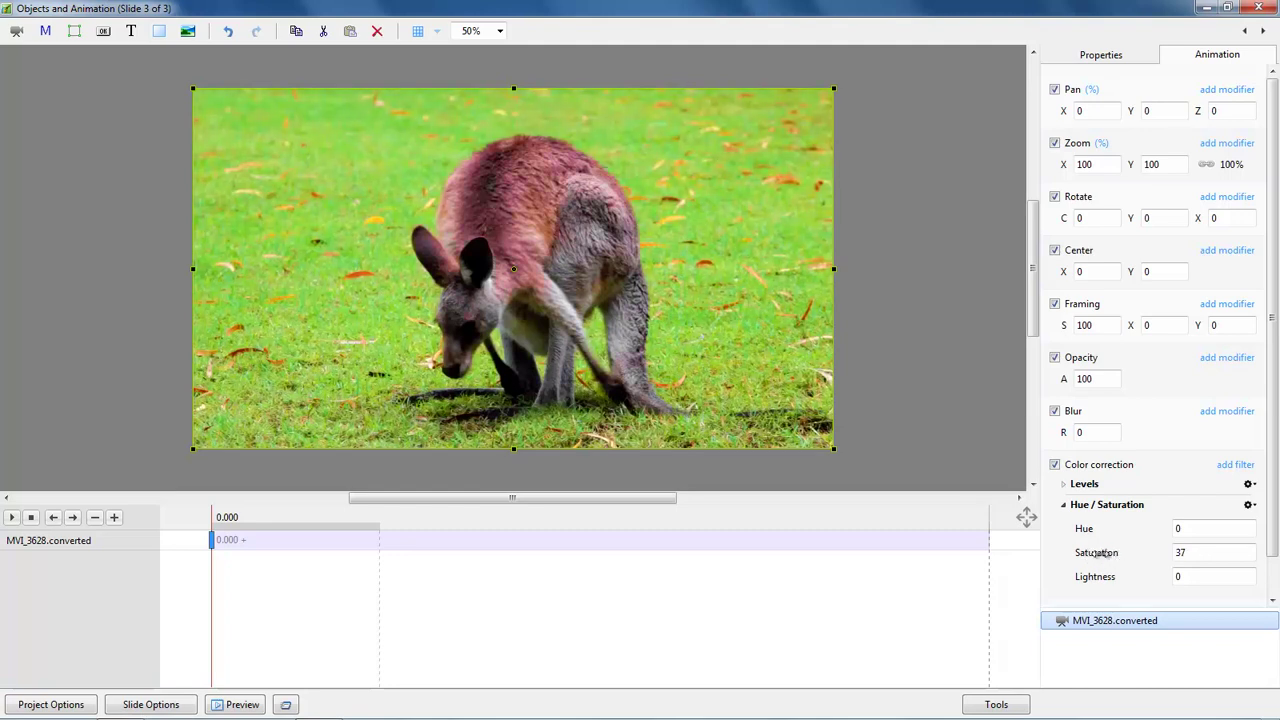
pyautogui.doubleClick(1097, 552)
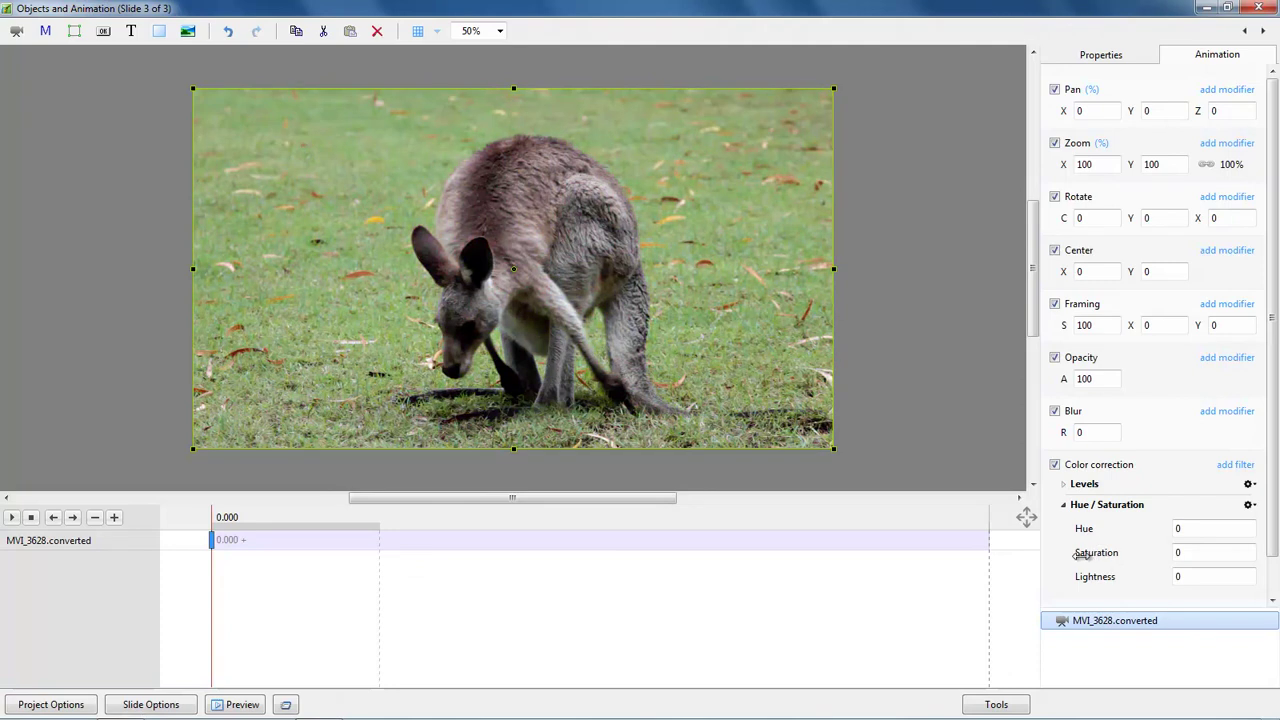
pyautogui.doubleClick(1189, 553)
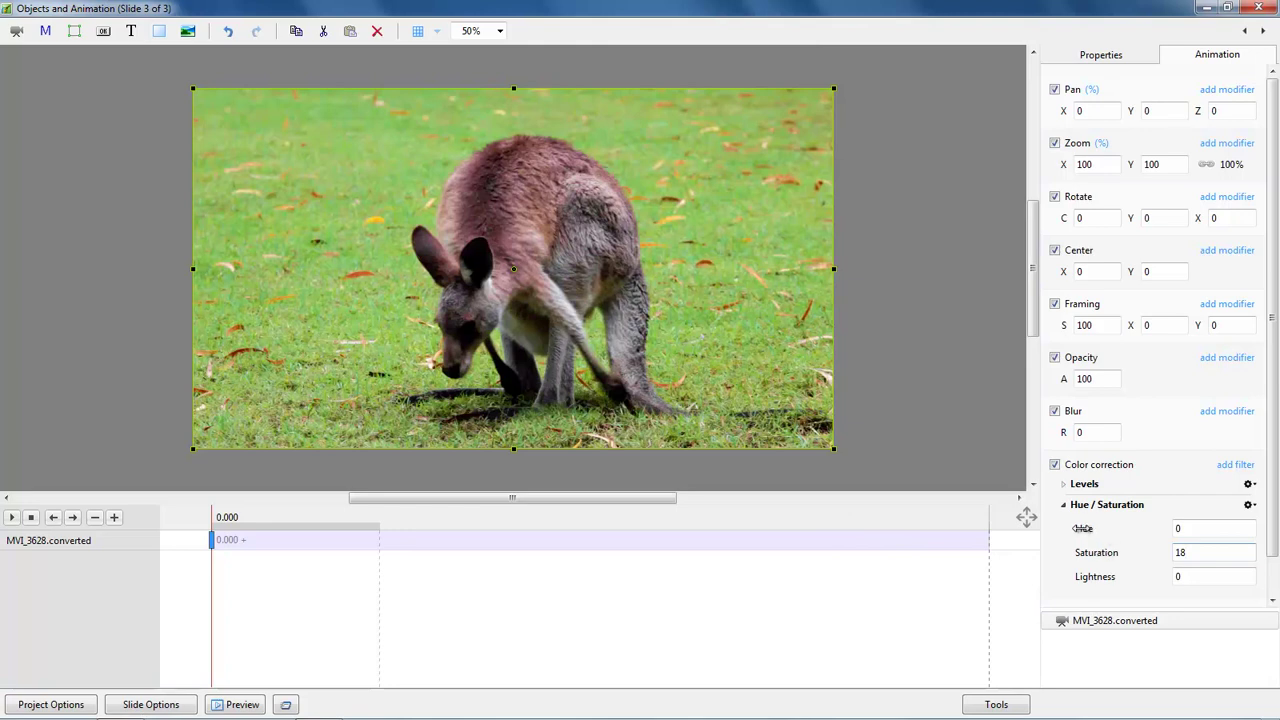
# Set the Hue of the slide 3 video to 10 and close the object editor.
pyautogui.click(1185, 529)
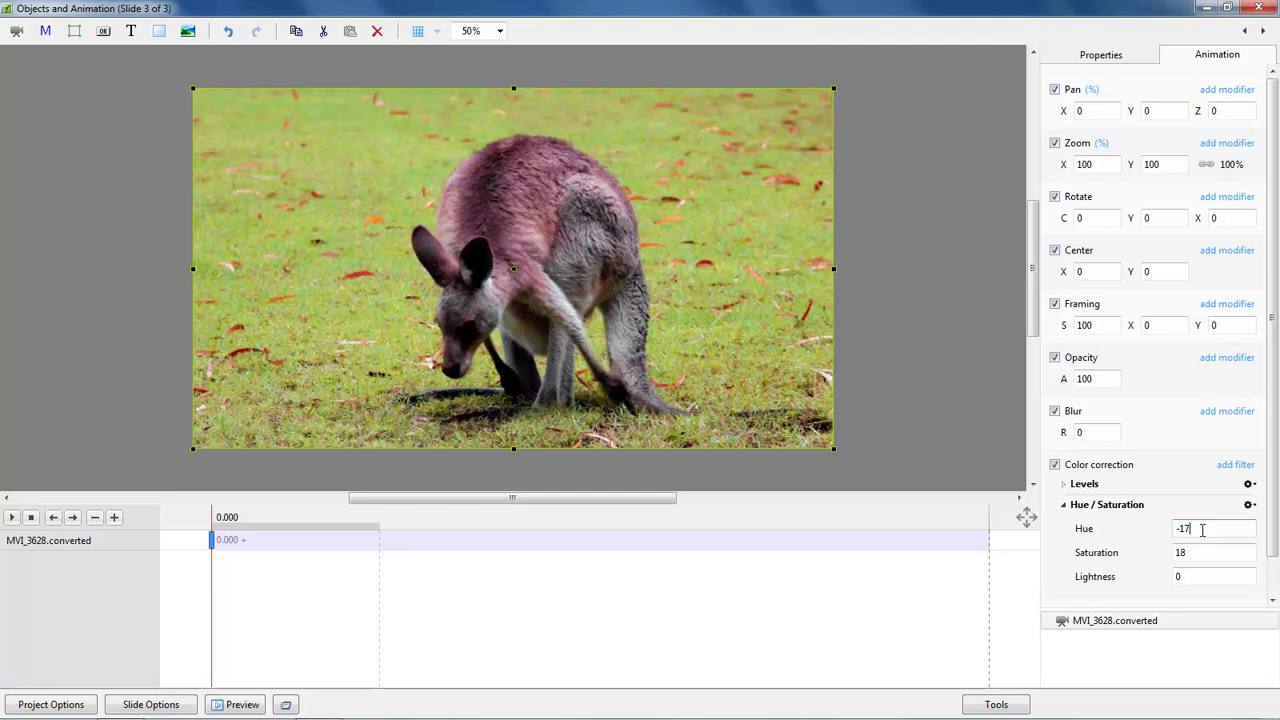
pyautogui.press('BackSpace')
pyautogui.press('BackSpace')
pyautogui.press('BackSpace')
pyautogui.write('0')
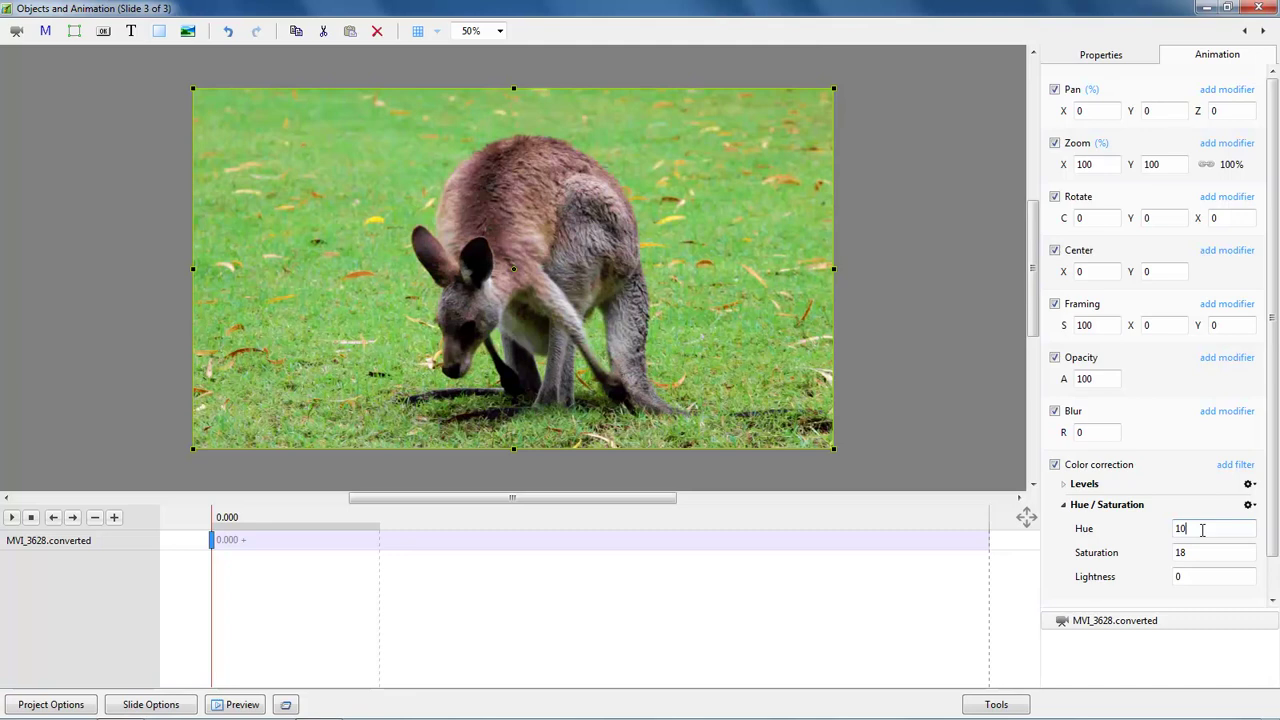
pyautogui.click(1260, 8)
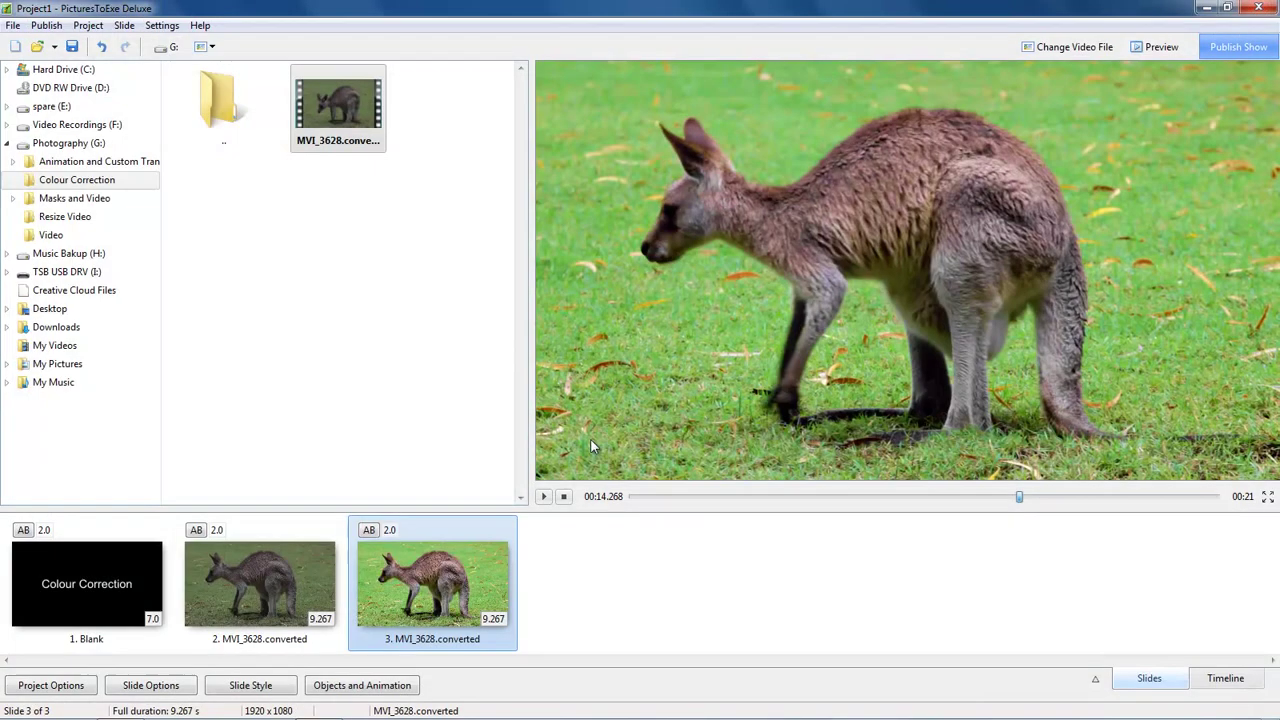
# Compare the uncorrected video on slide 2 with the corrected one on slide 3, including during playback.
pyautogui.click(259, 580)
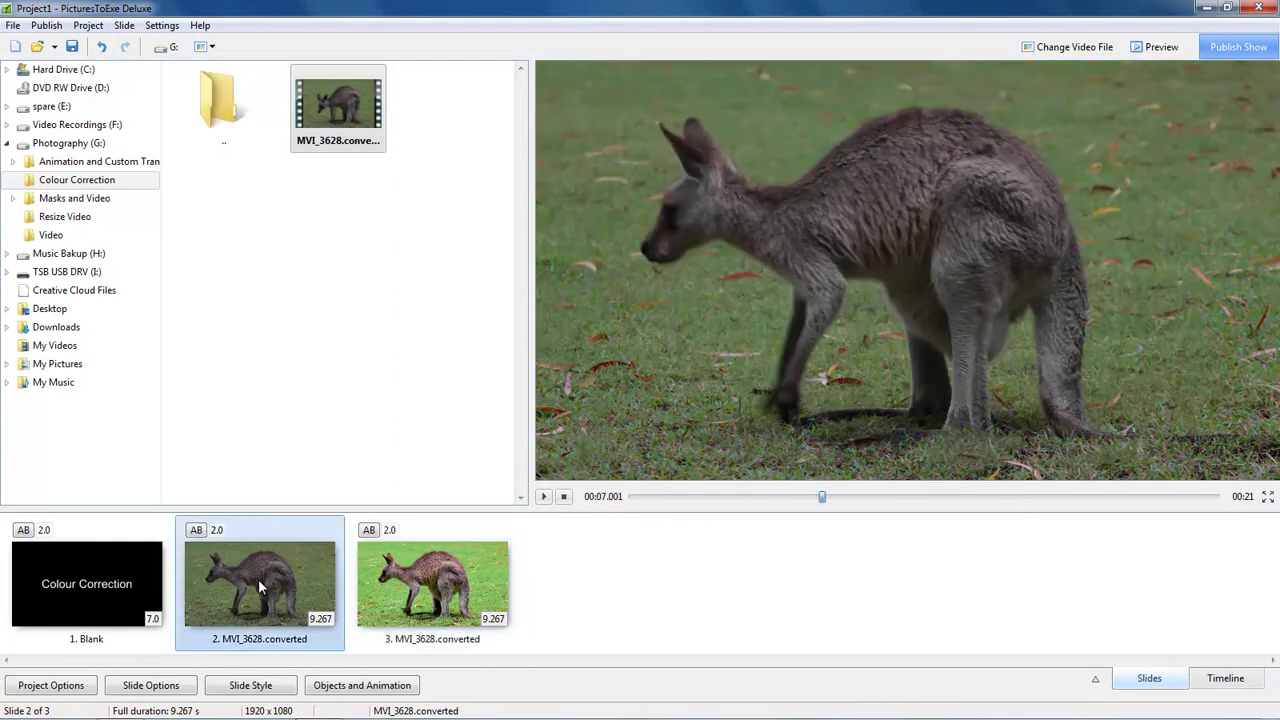
pyautogui.click(425, 588)
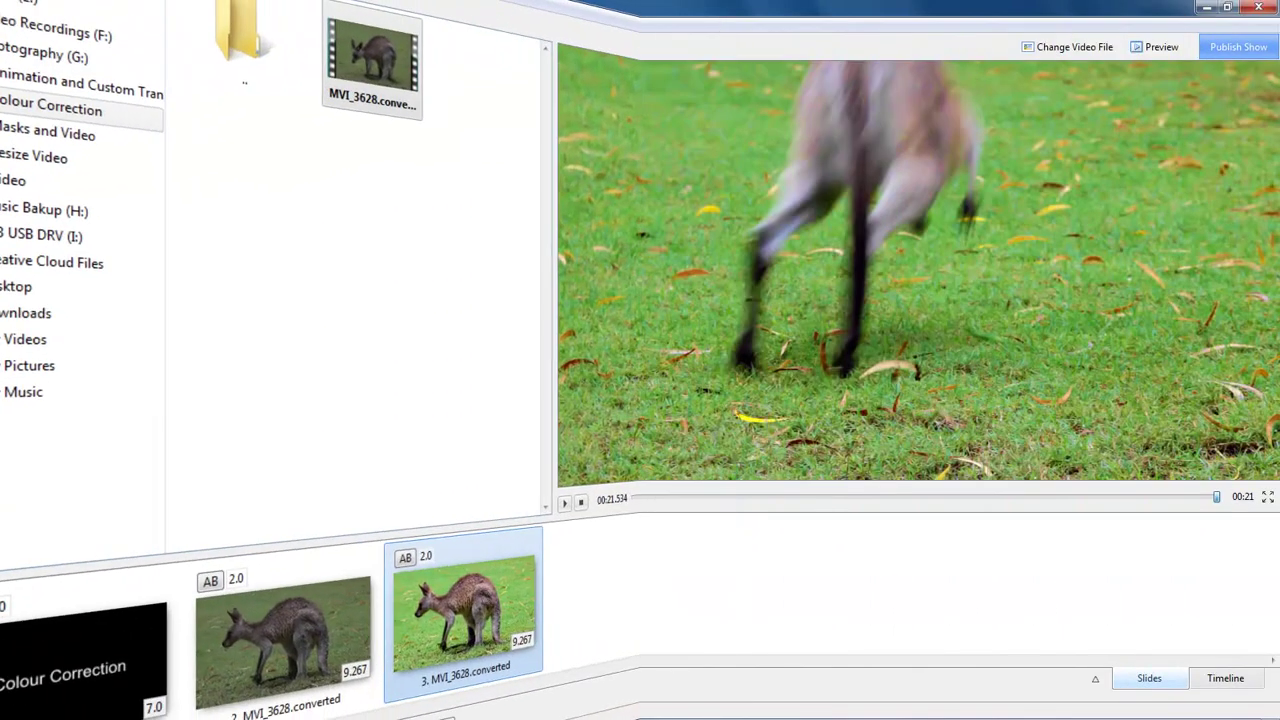
pyautogui.click(257, 590)
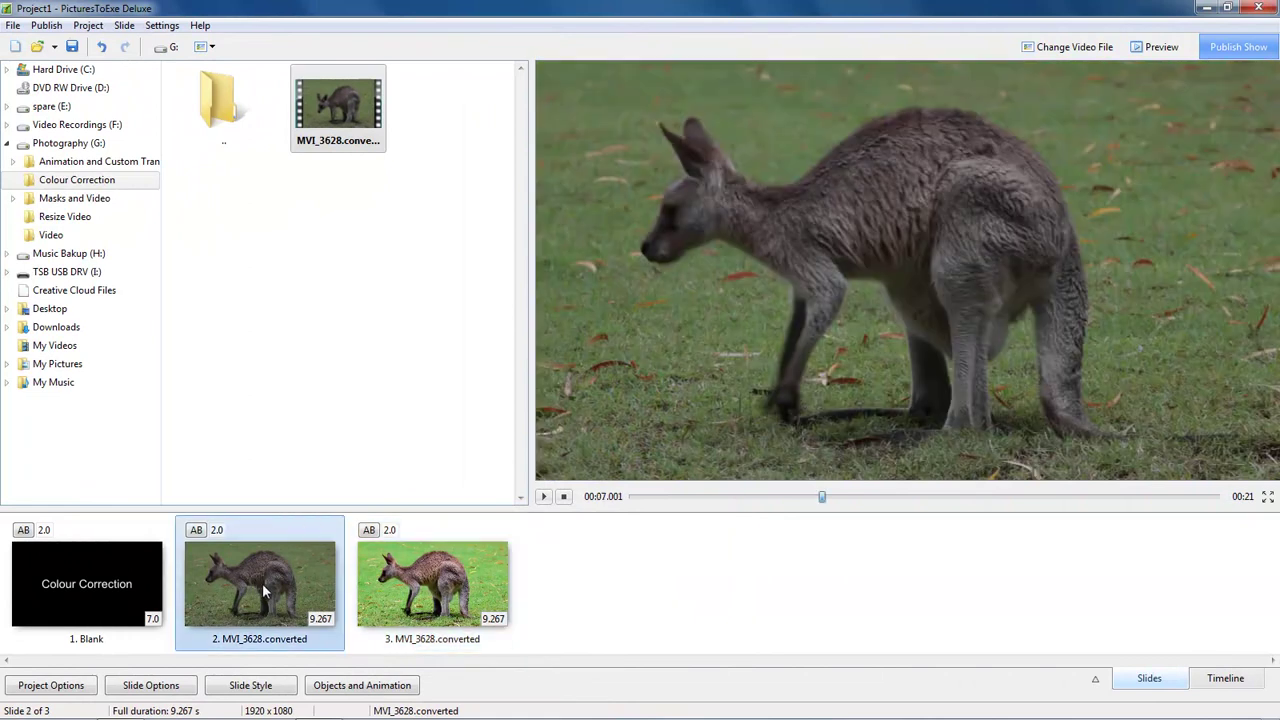
pyautogui.click(545, 496)
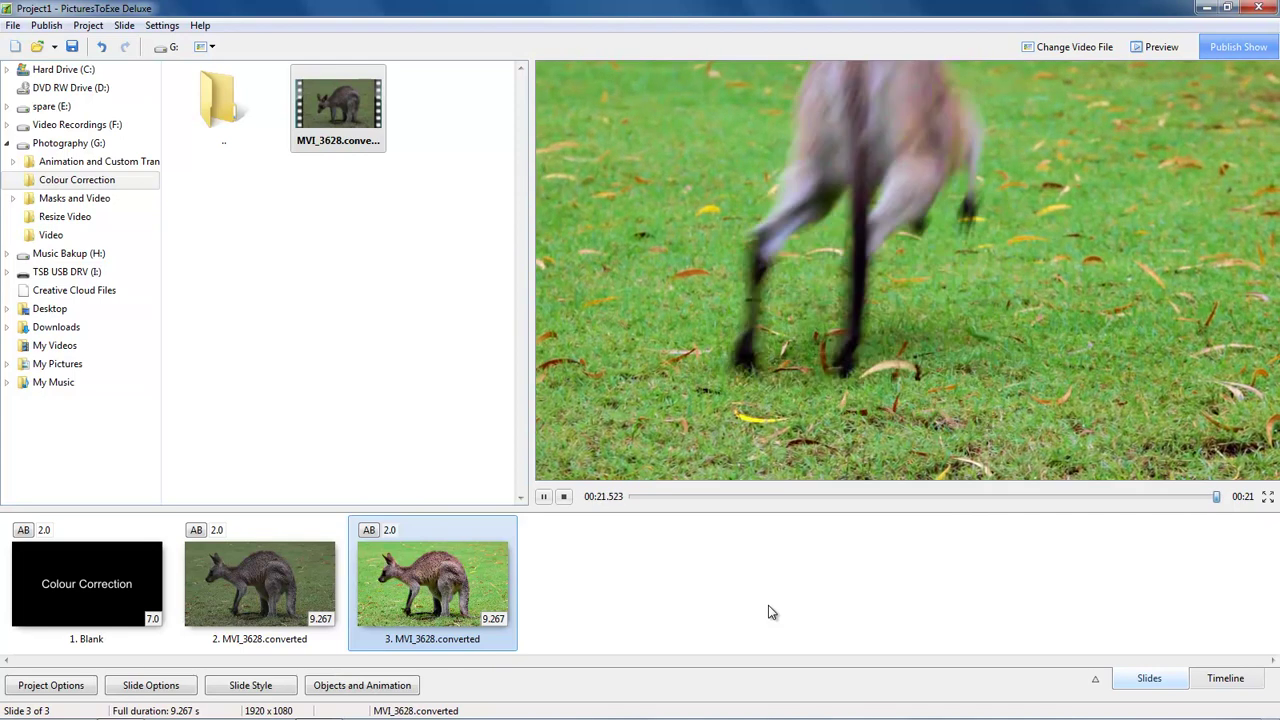
pyautogui.click(274, 598)
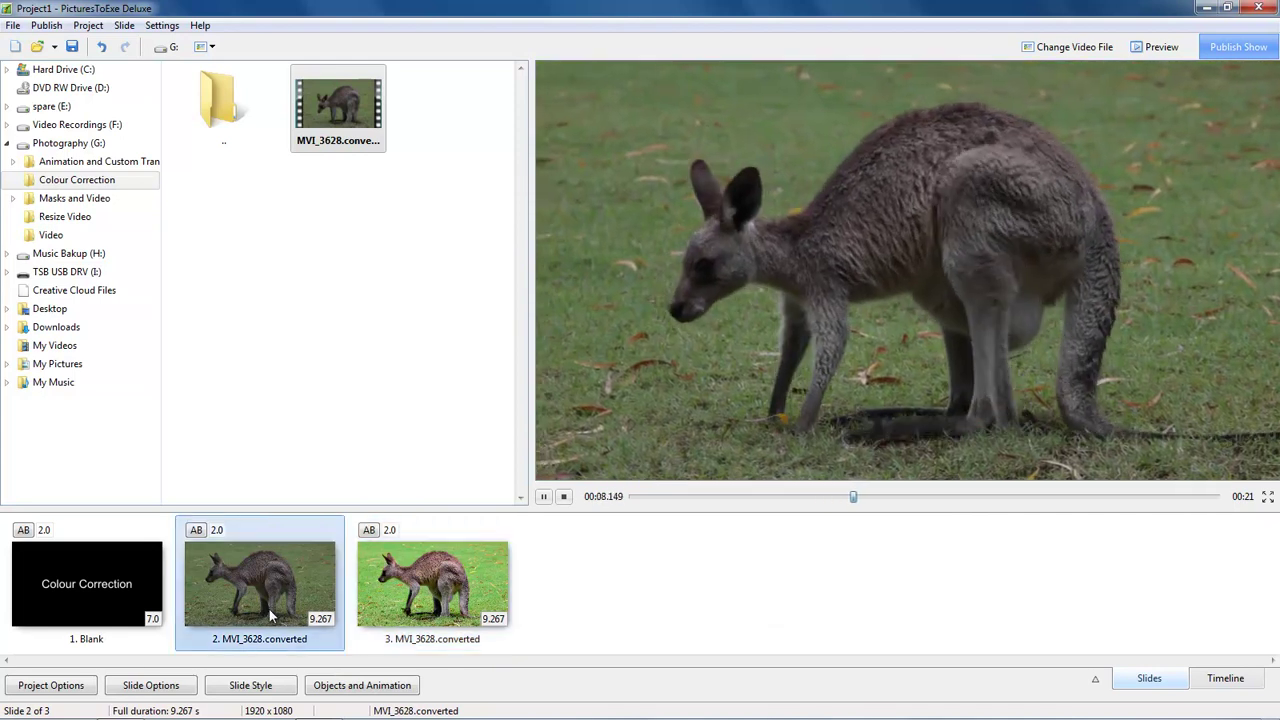
pyautogui.click(446, 590)
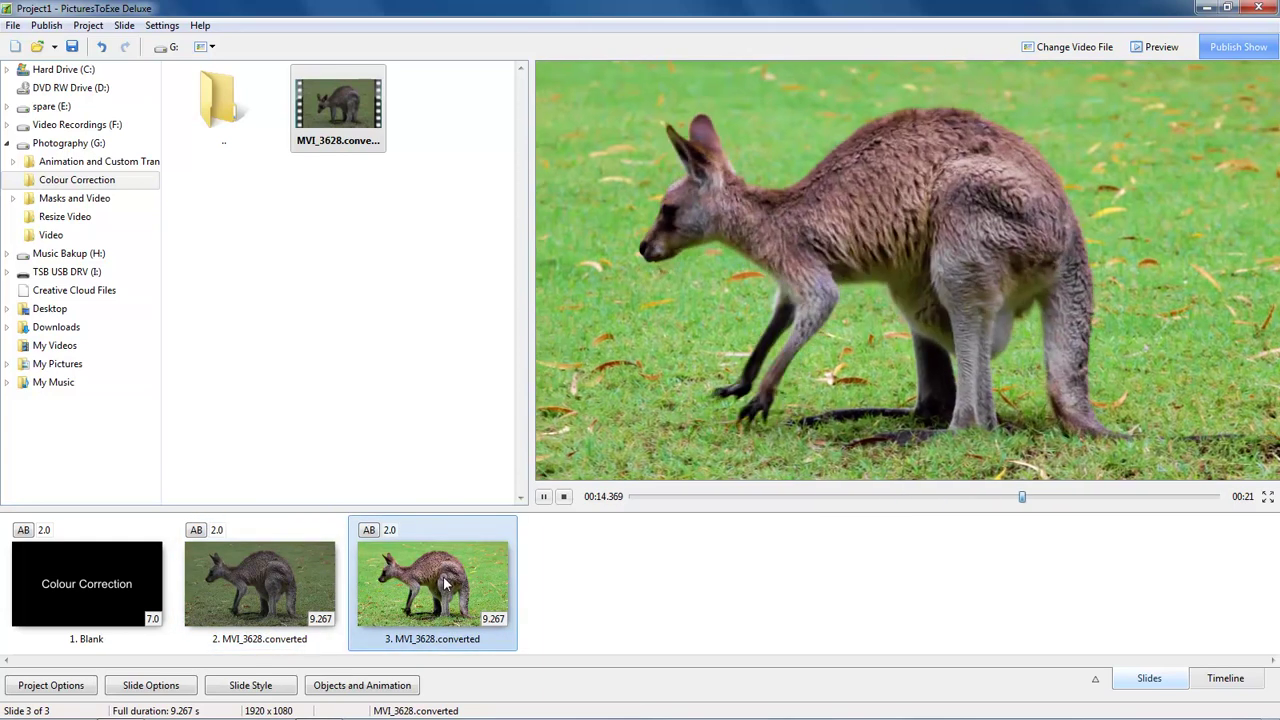
pyautogui.click(564, 496)
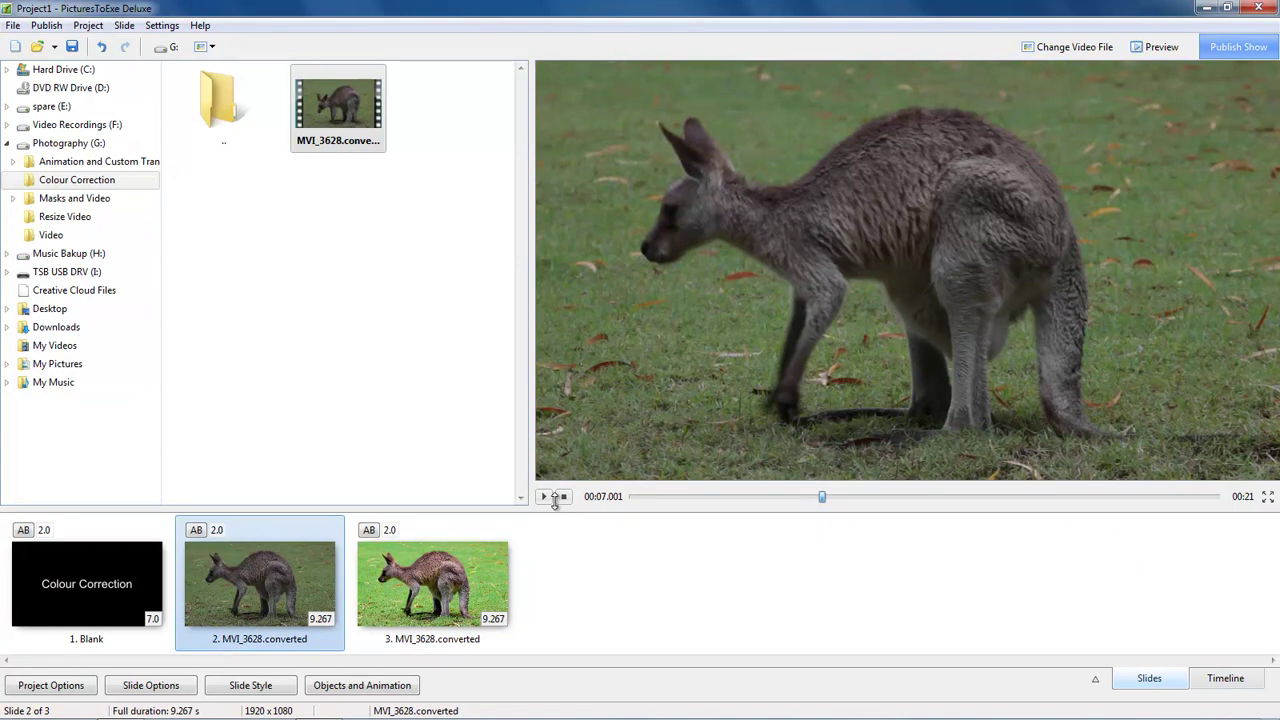